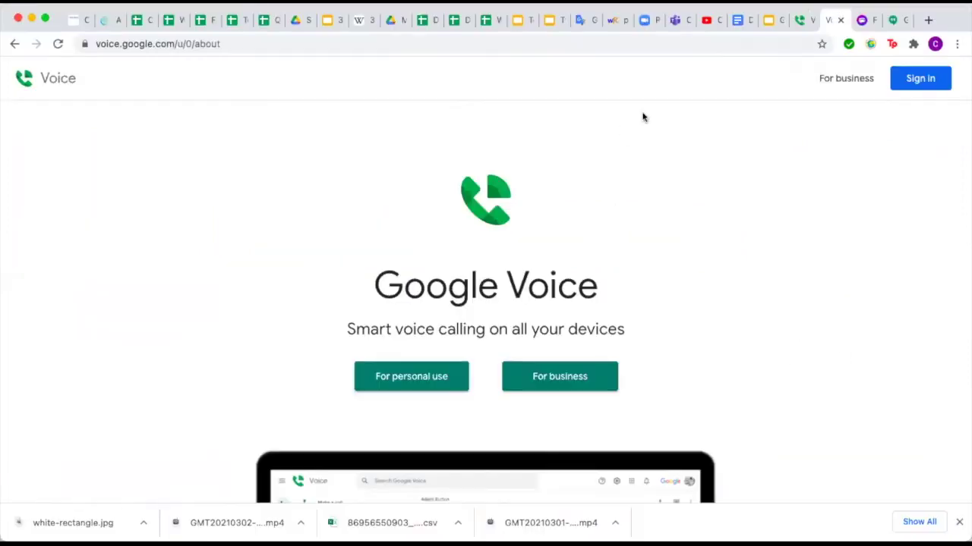
Select the voice.google.com/about URL in the browser's address bar
click(268, 44)
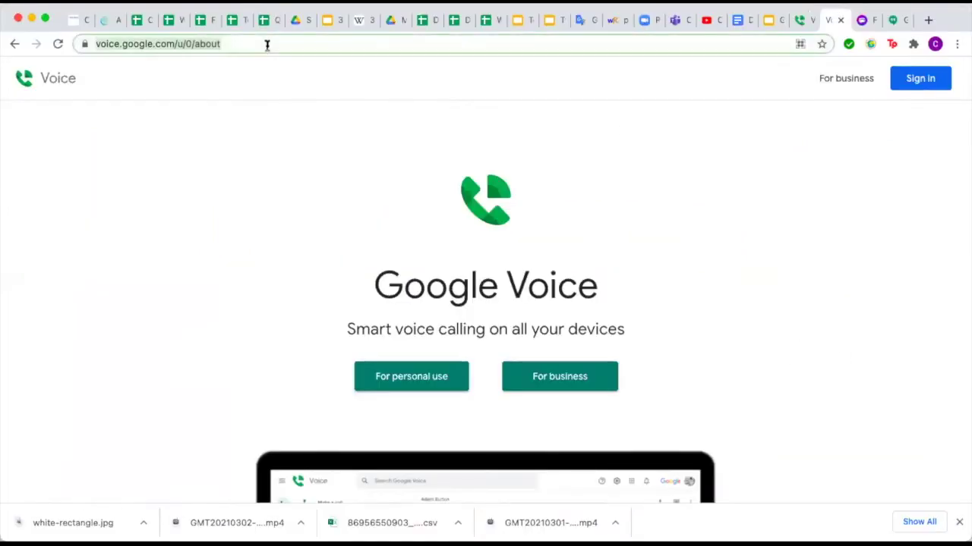
text(google voice)
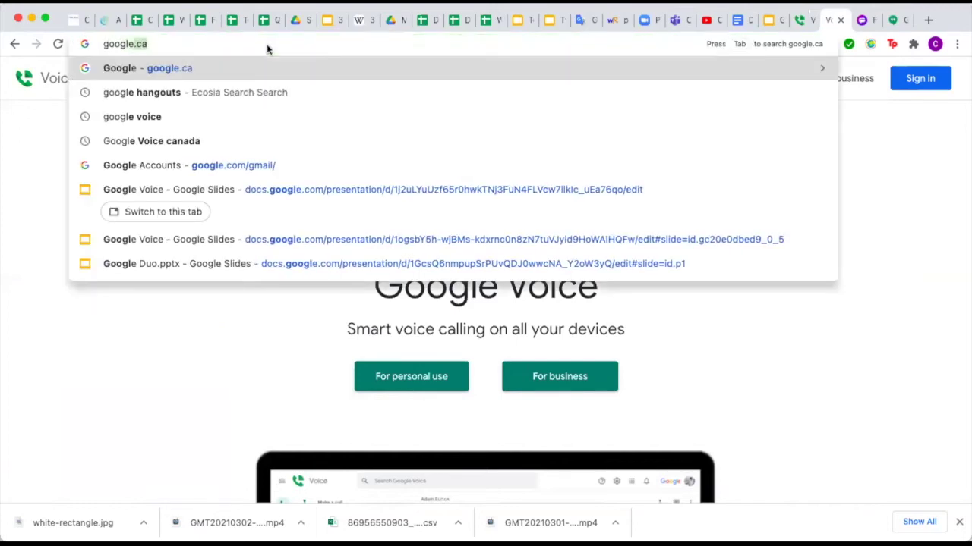
key(Return)
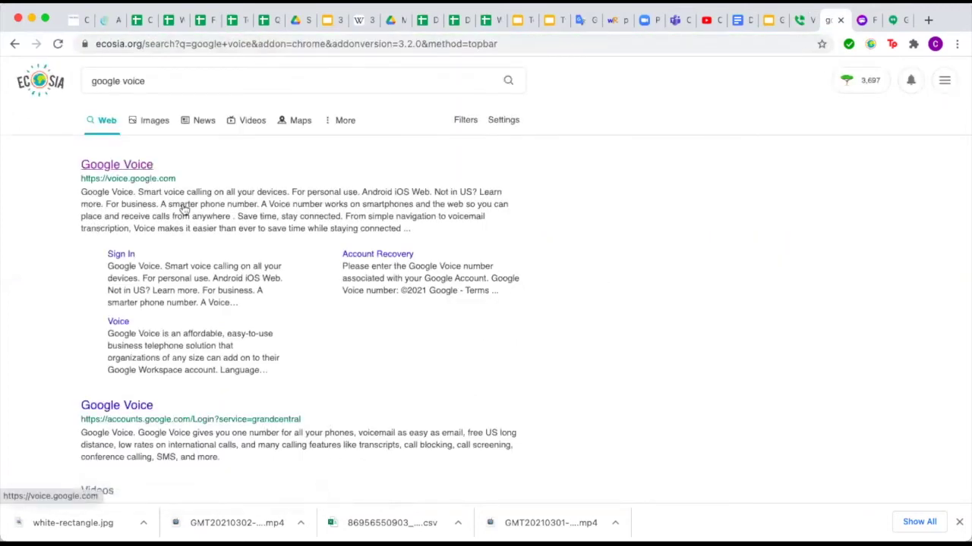
click(134, 167)
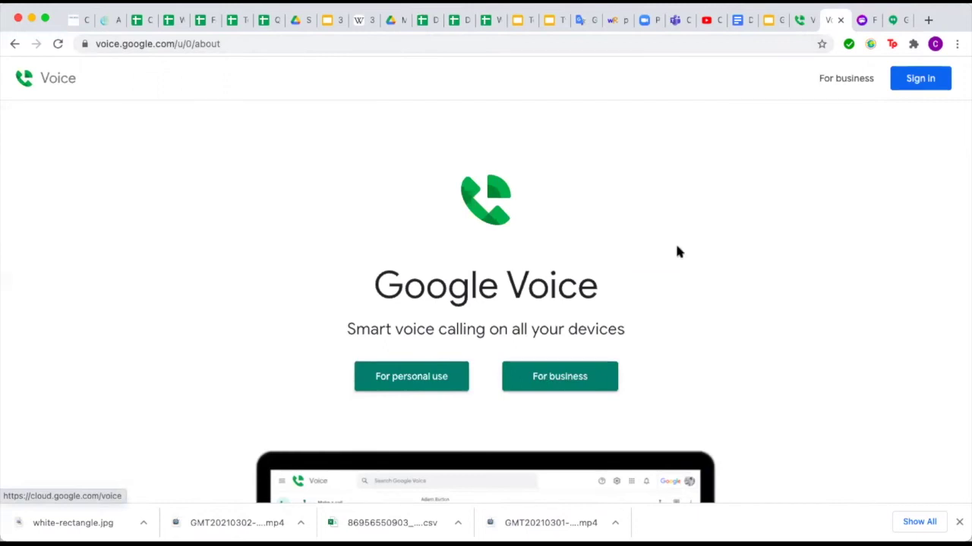
Sign in, accept the terms on the welcome page, and dismiss the 'Could not create Google Voice account' error
click(921, 87)
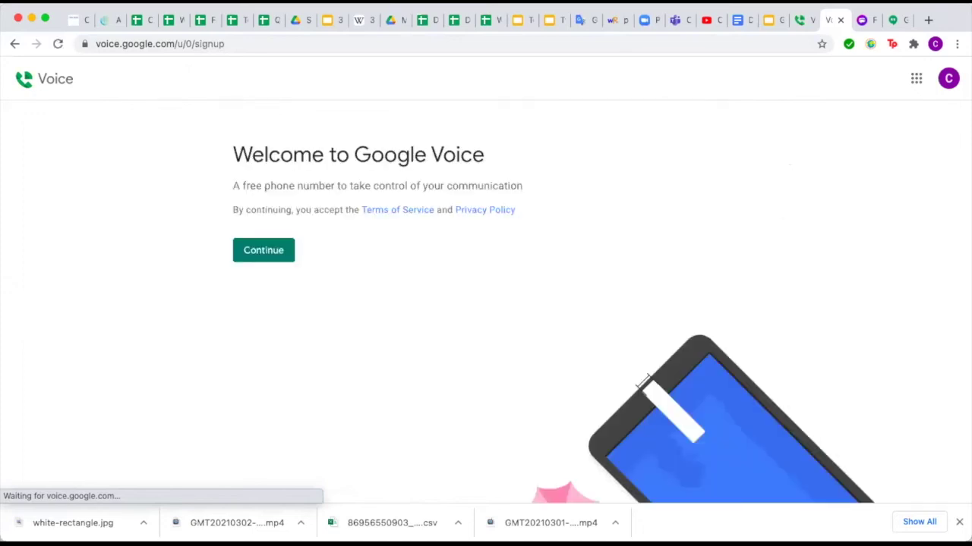
click(410, 264)
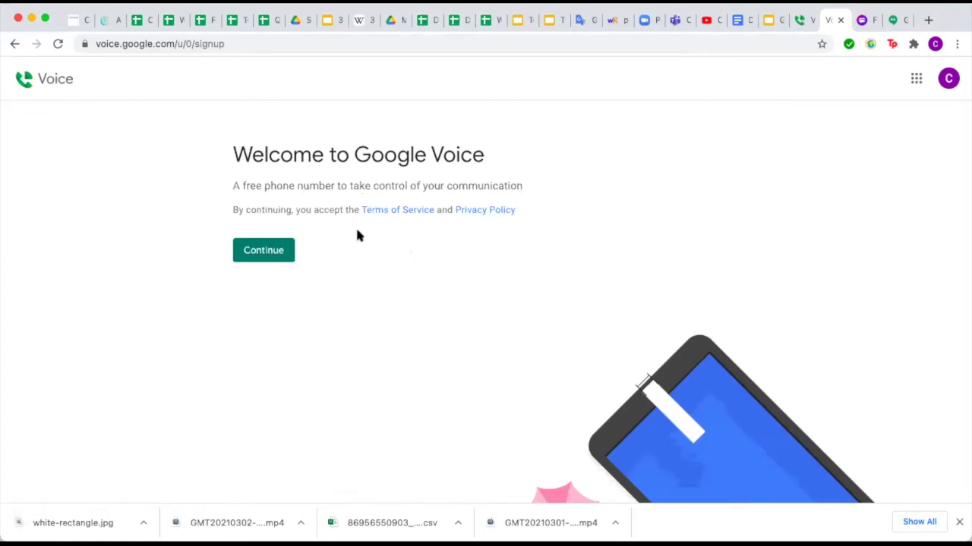
click(275, 256)
click(579, 312)
click(799, 20)
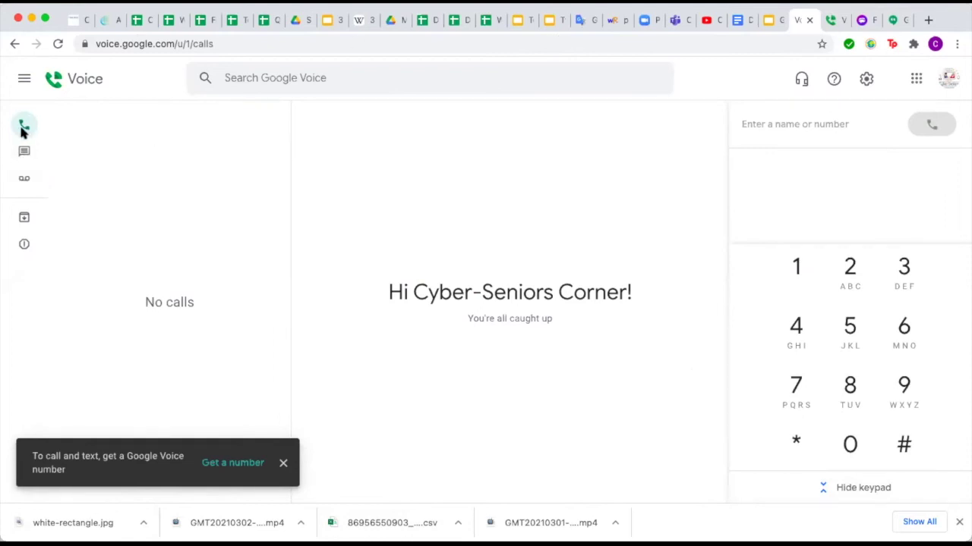
Browse the Messages list and its get-a-number row, then view the empty Voicemail list
click(24, 153)
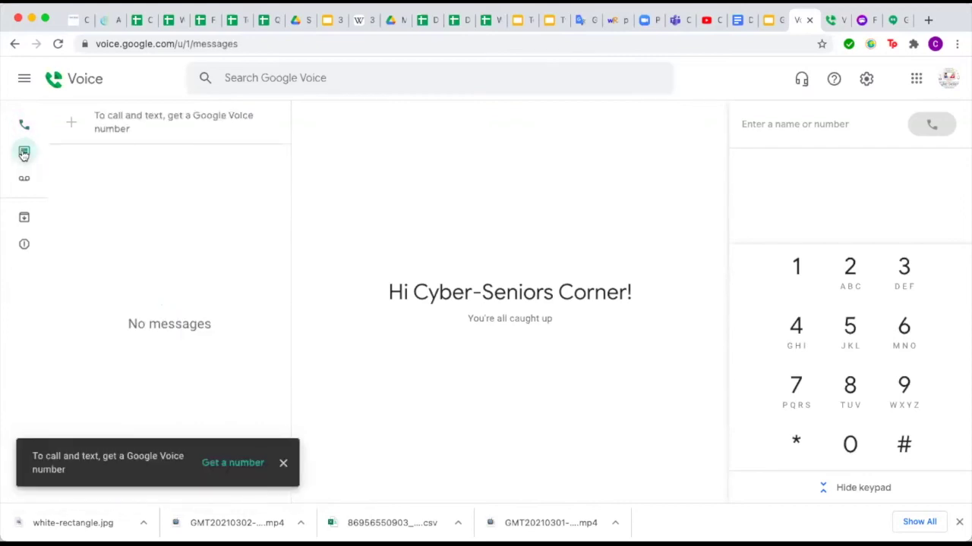
click(69, 126)
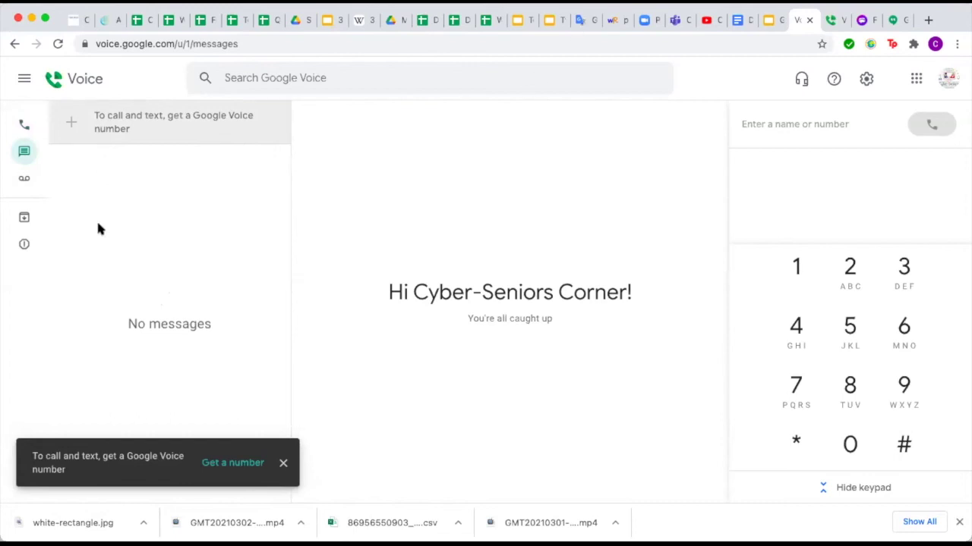
click(25, 182)
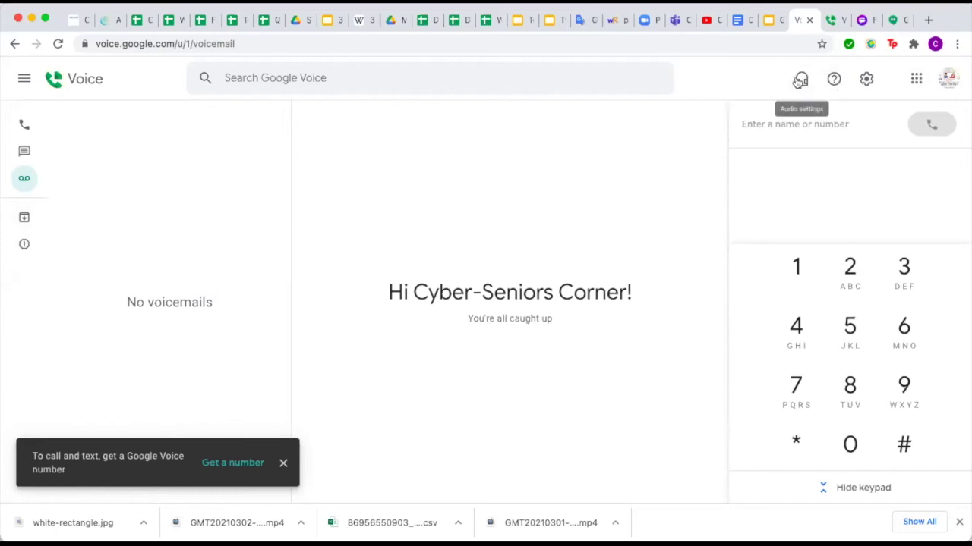
click(803, 81)
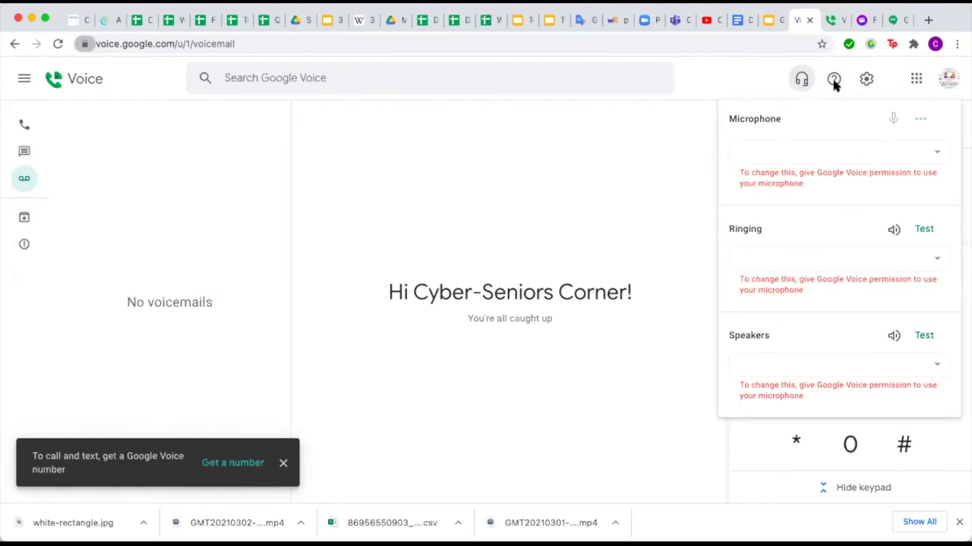
Close the audio settings, look through the Help panel, then go to Settings at Account
click(802, 79)
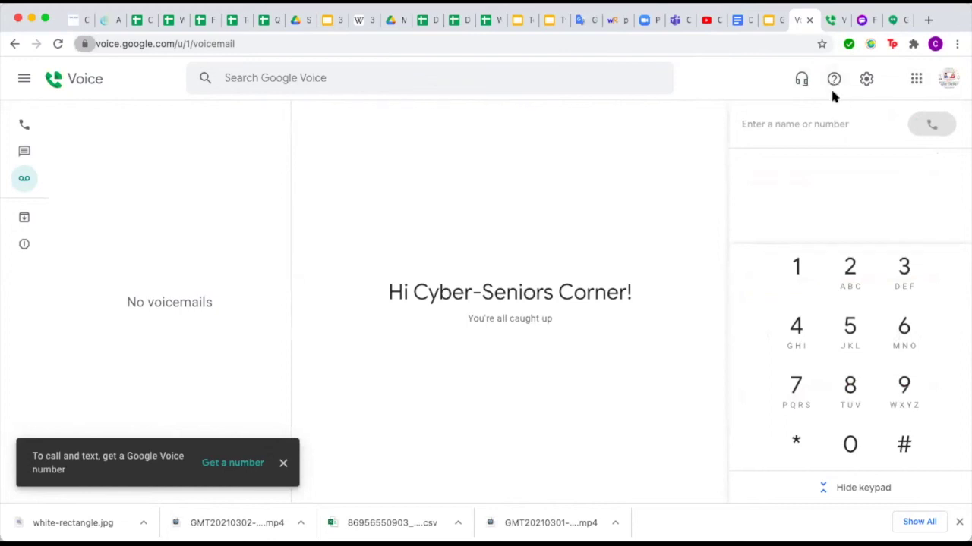
click(835, 81)
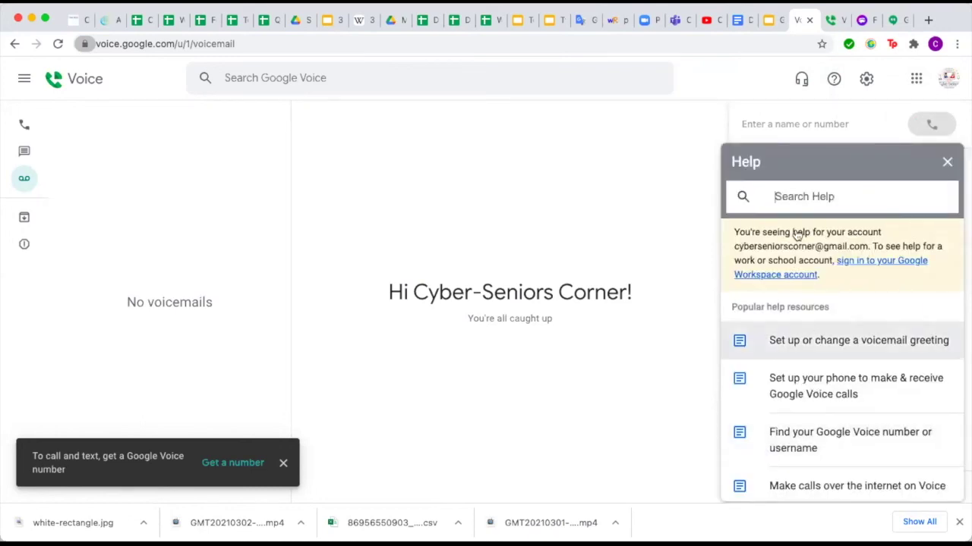
click(785, 191)
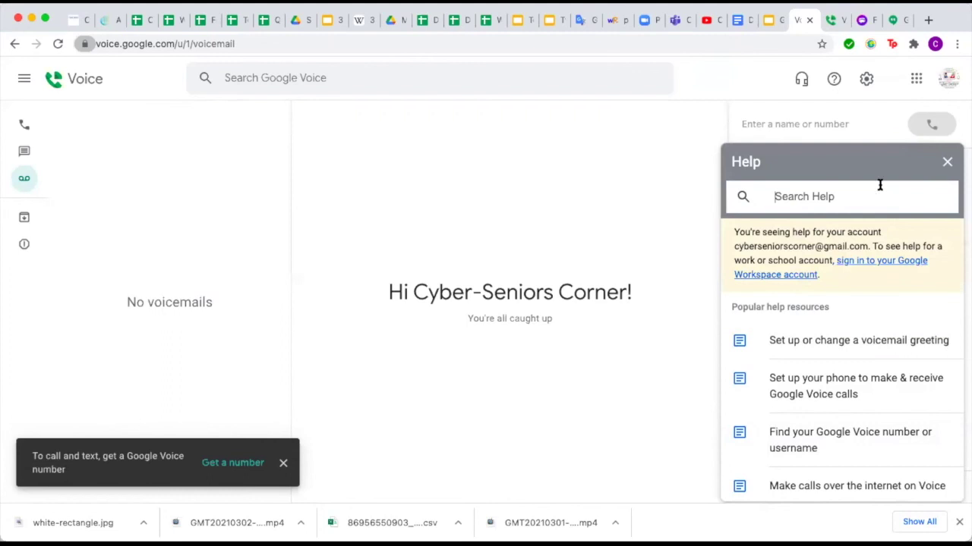
click(948, 159)
click(866, 81)
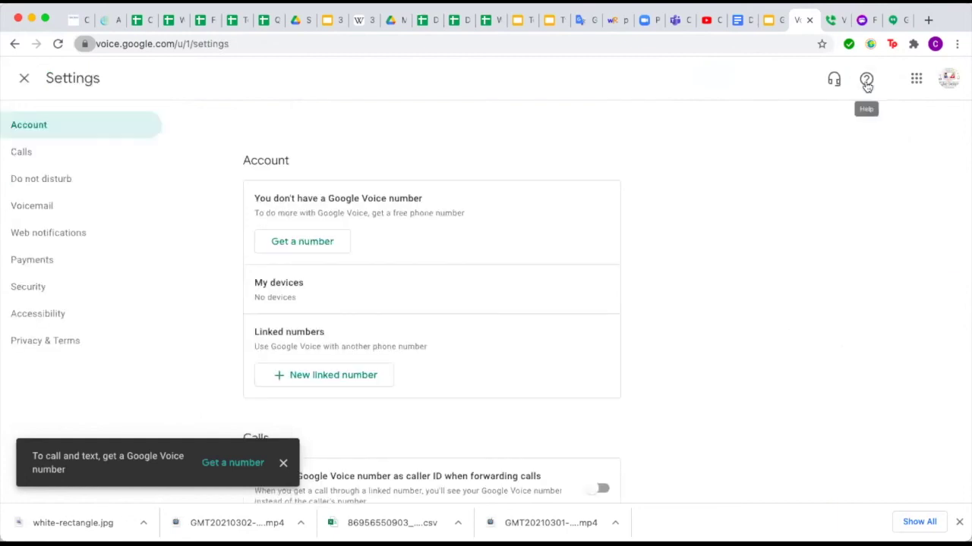
scroll(494, 432, down, 2)
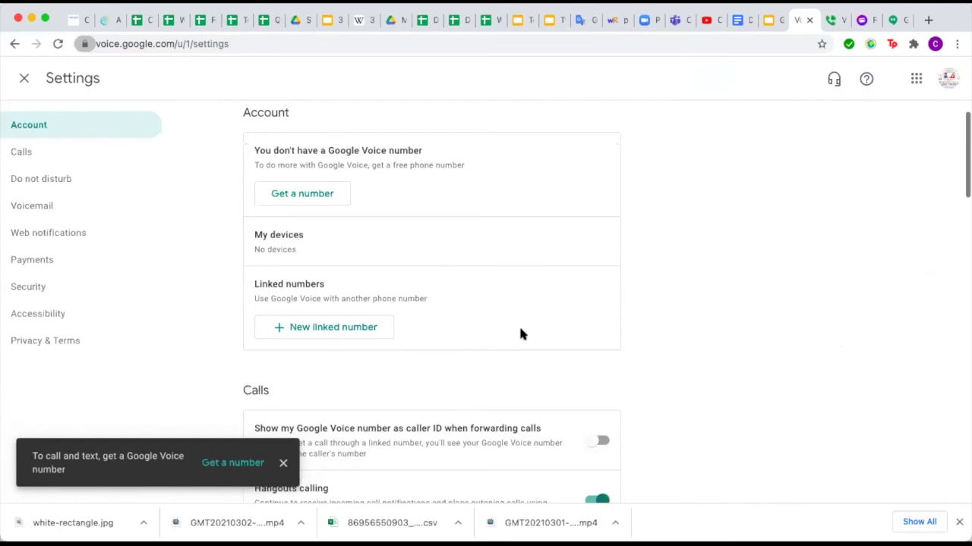
scroll(520, 334, down, 5)
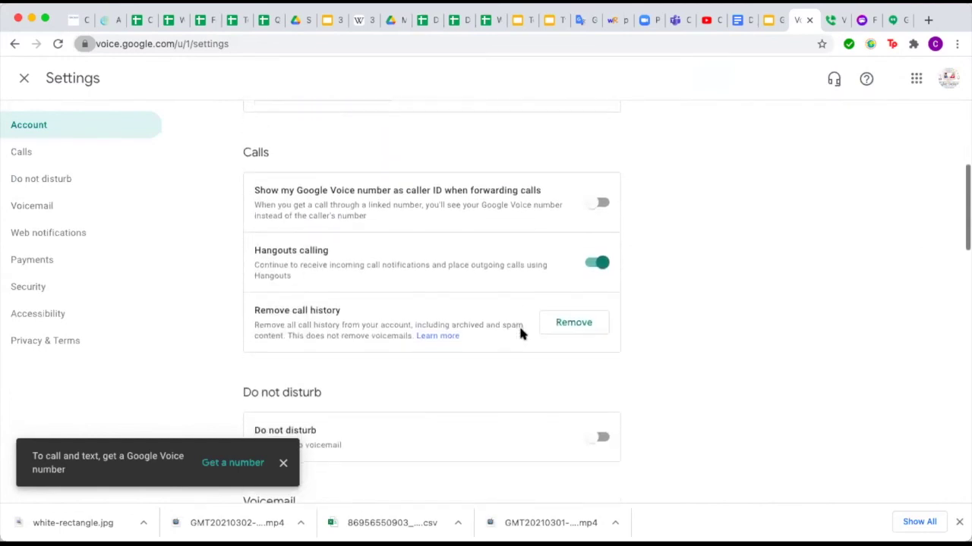
scroll(440, 323, down, 1)
scroll(329, 313, up, 2)
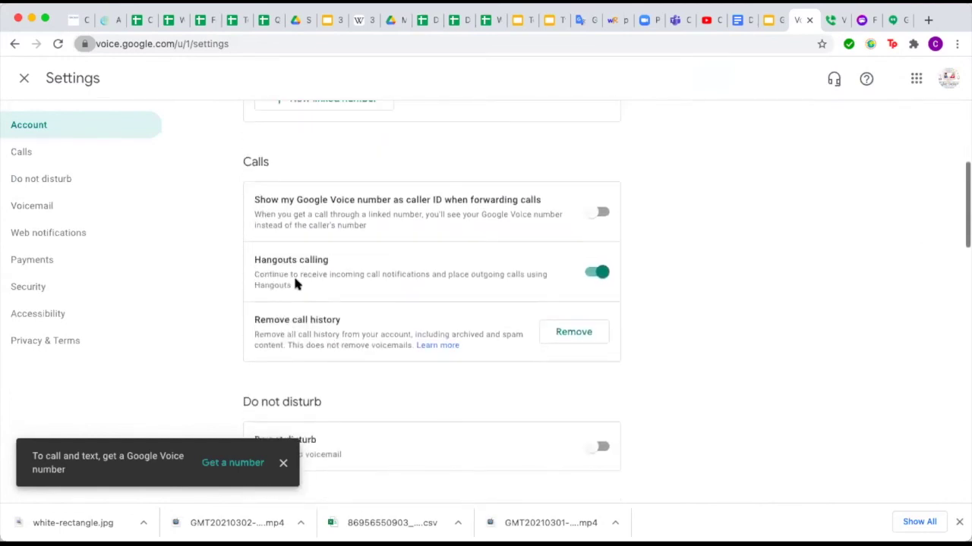
scroll(418, 321, down, 2)
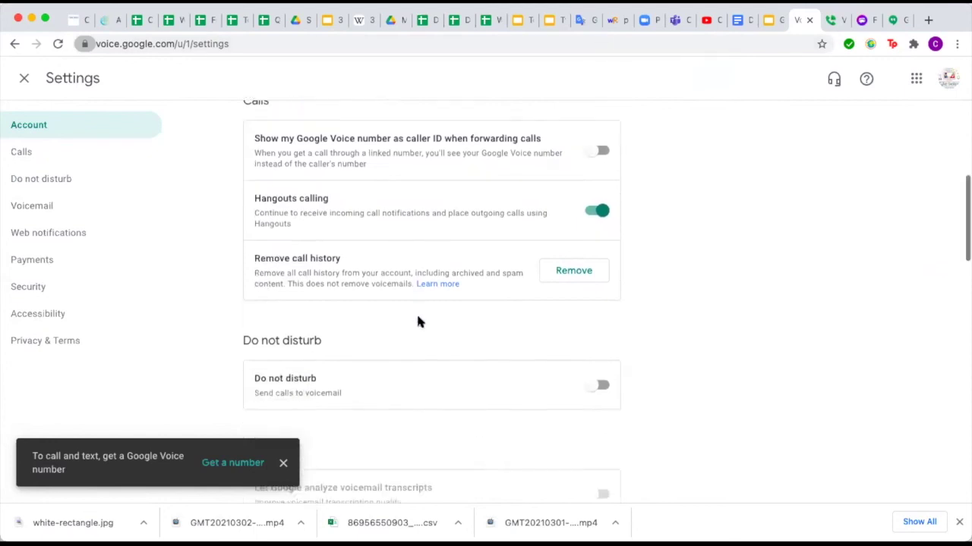
scroll(387, 326, down, 2)
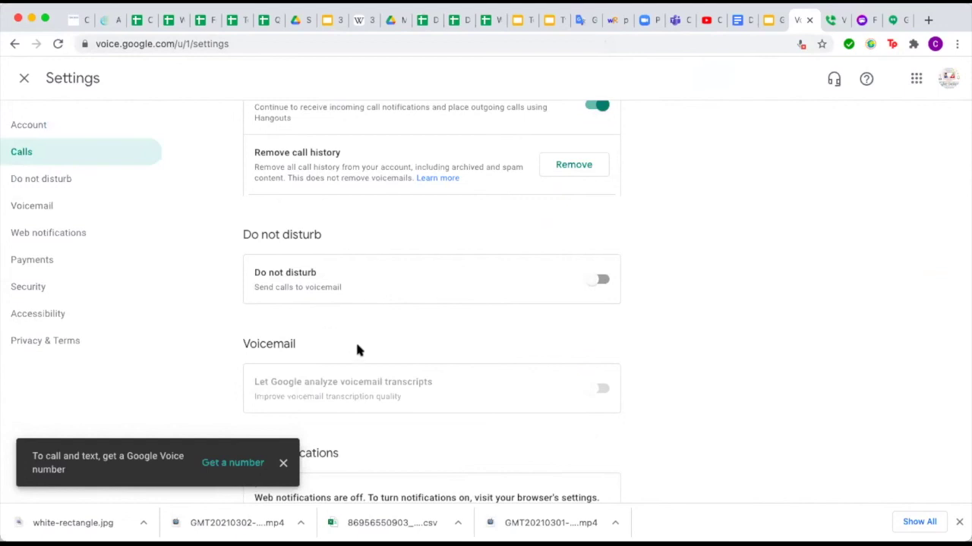
scroll(356, 348, down, 5)
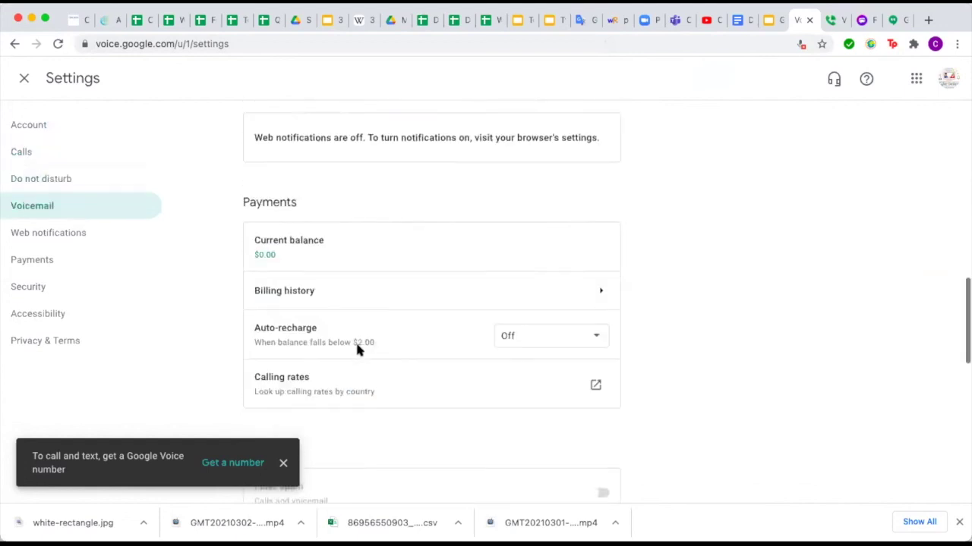
scroll(345, 334, up, 2)
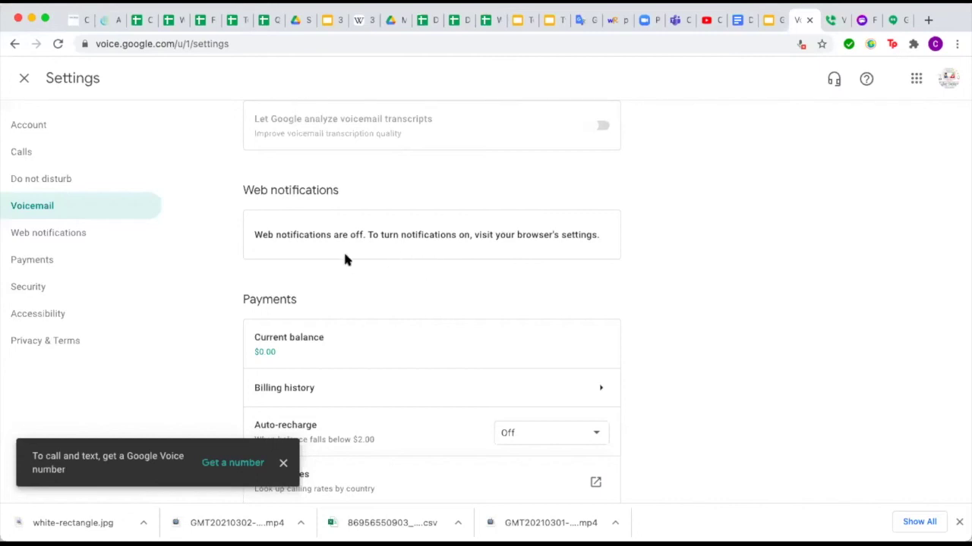
scroll(345, 260, down, 5)
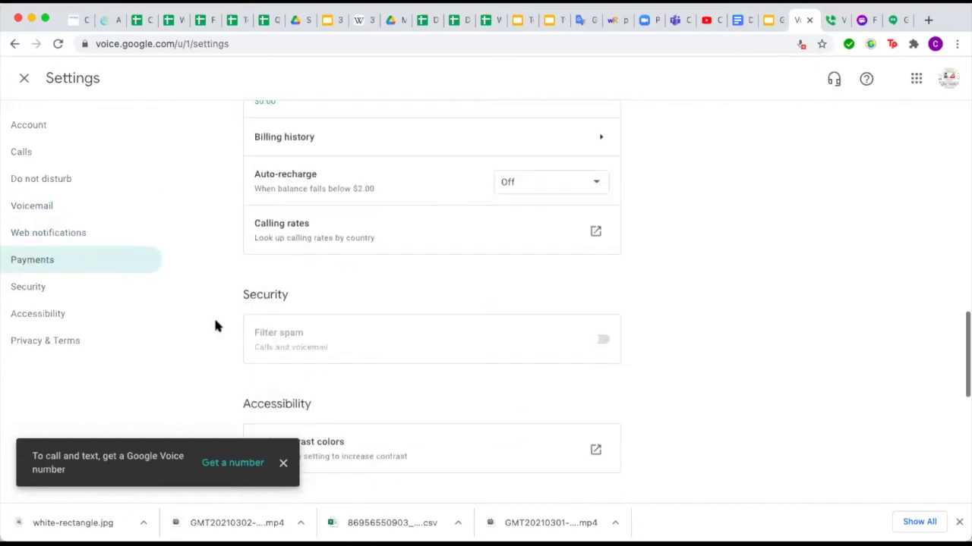
scroll(215, 326, up, 10)
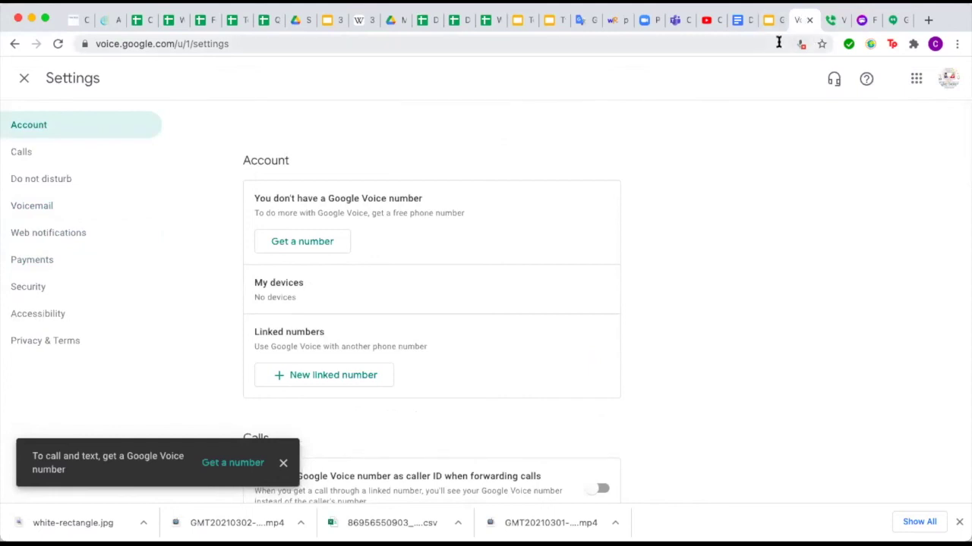
Scroll through TextNow's homepage free phone offers, then choose Sign Up Free for textnow.com/signup
click(864, 20)
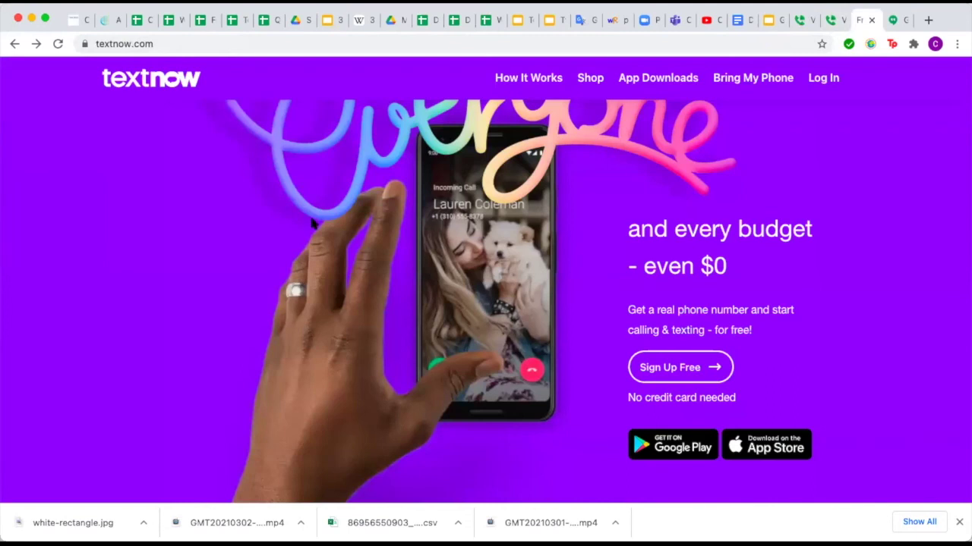
scroll(319, 228, up, 3)
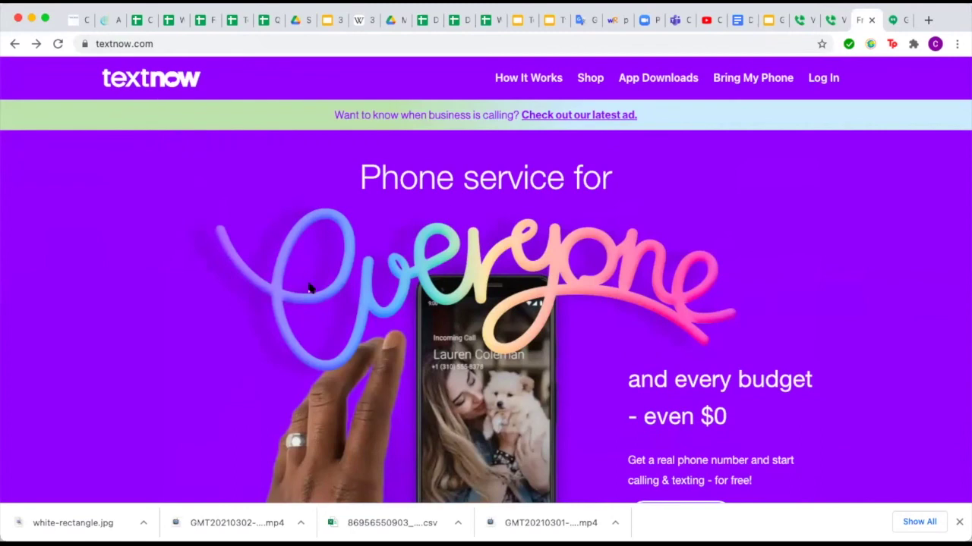
scroll(446, 300, down, 2)
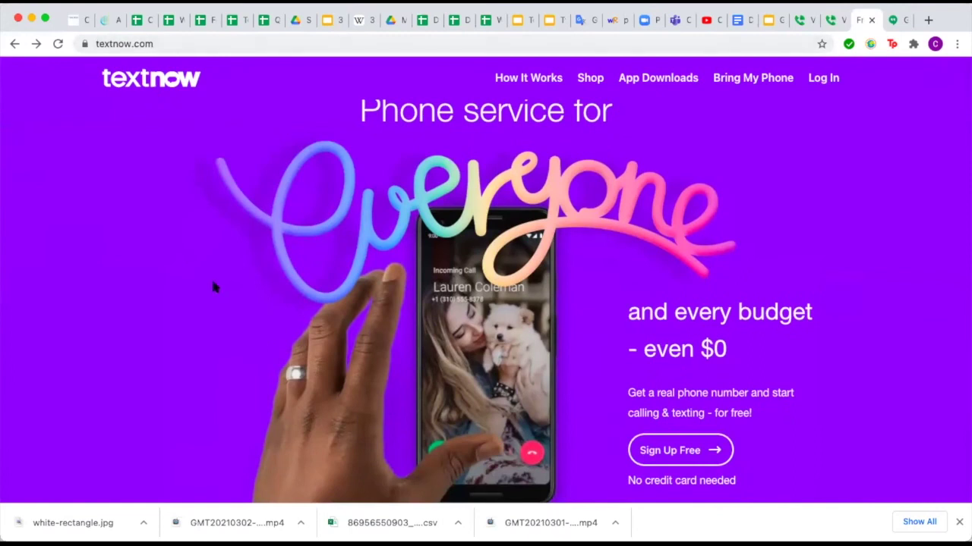
scroll(213, 287, up, 1)
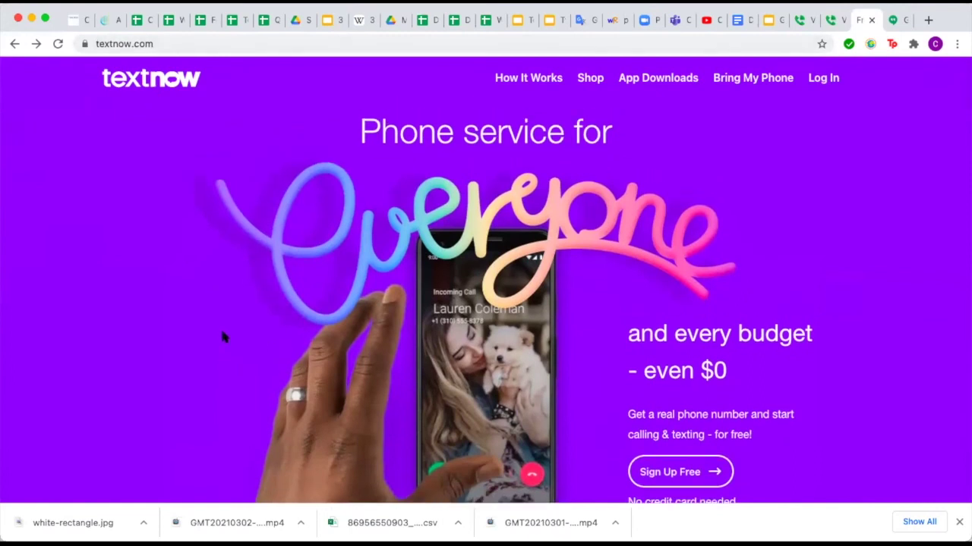
scroll(223, 337, down, 10)
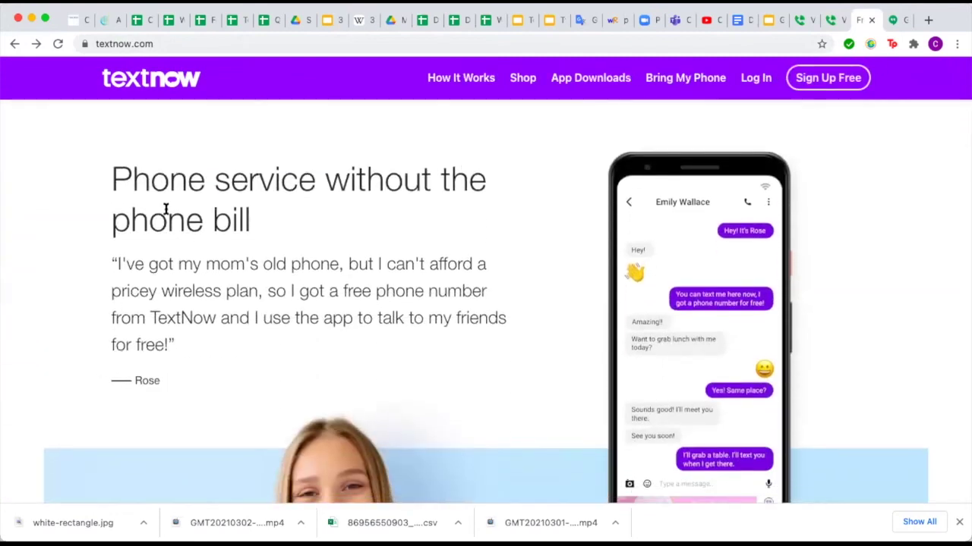
scroll(141, 336, down, 3)
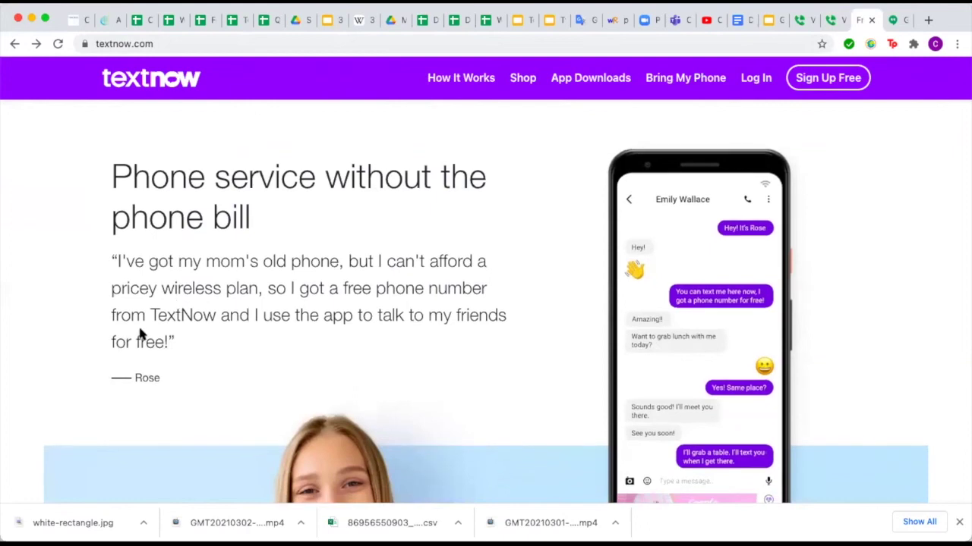
scroll(69, 319, down, 5)
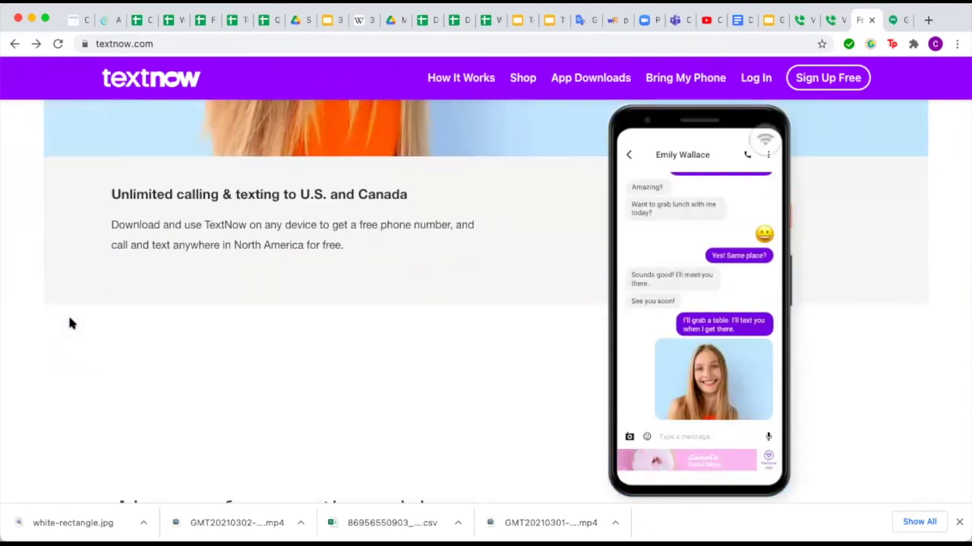
scroll(80, 236, down, 1)
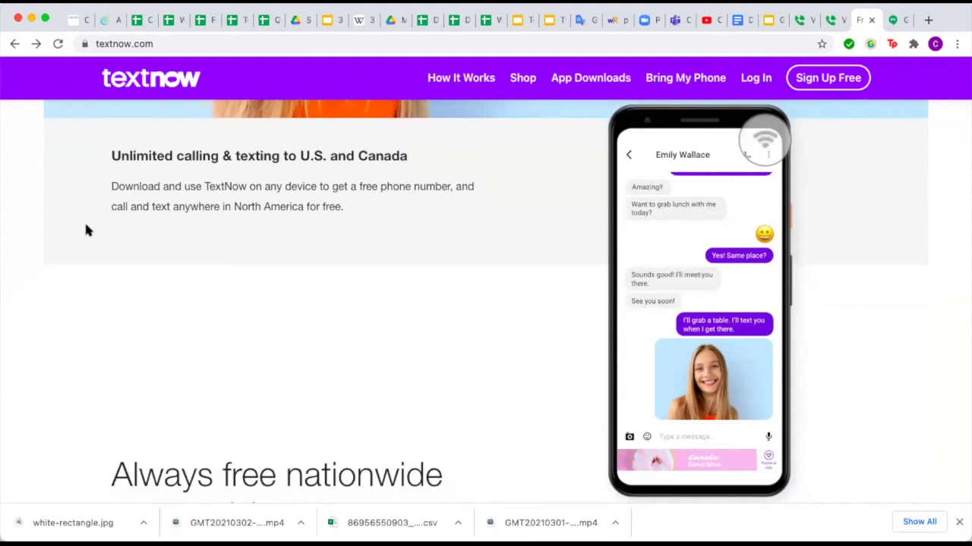
scroll(76, 308, down, 6)
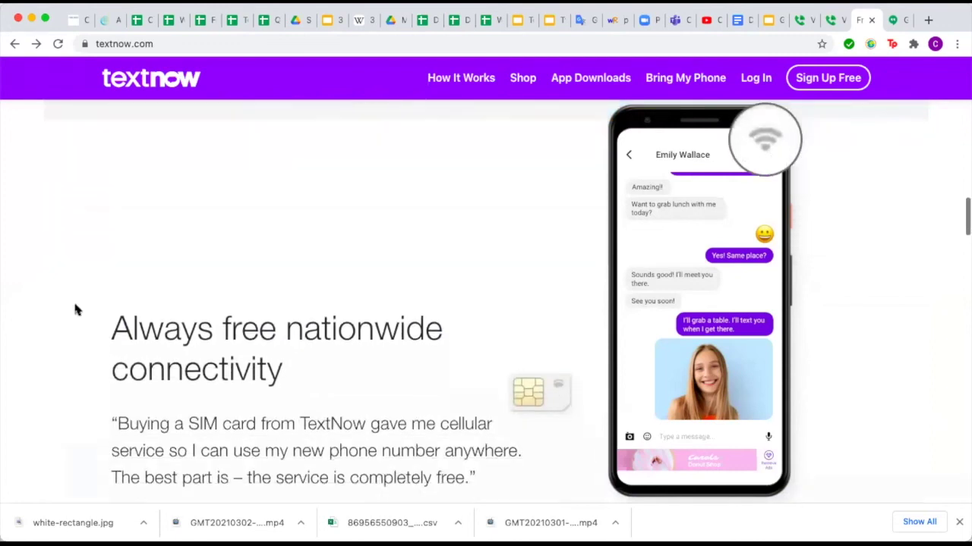
scroll(75, 308, down, 10)
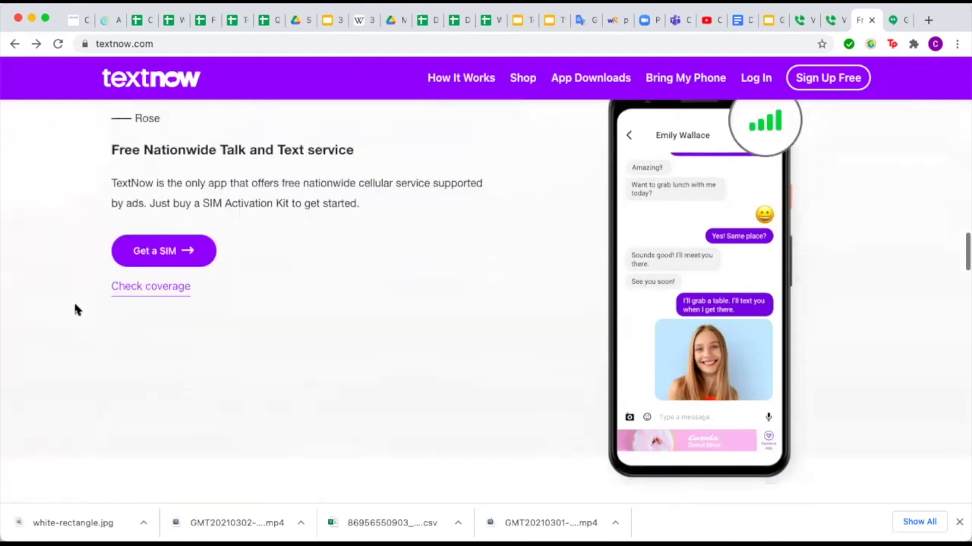
scroll(74, 309, up, 15)
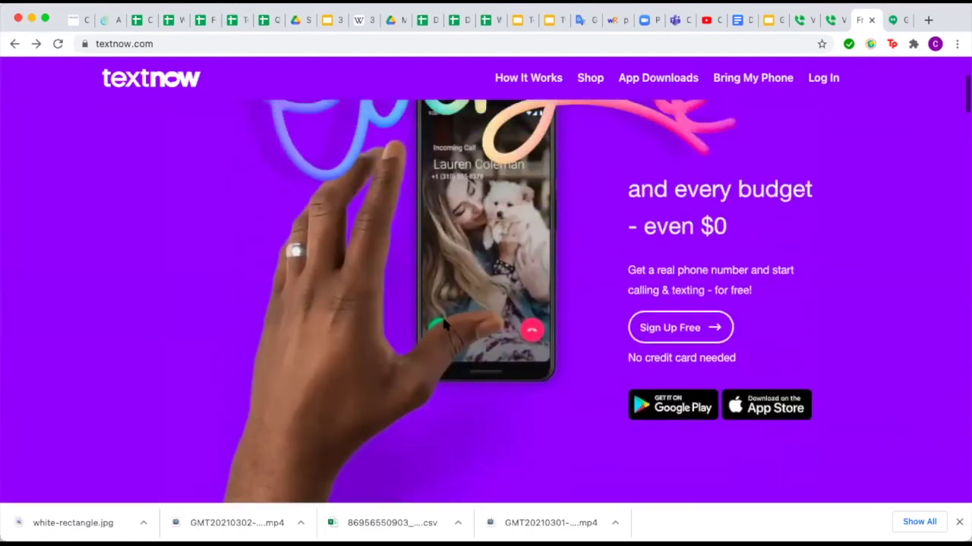
click(702, 334)
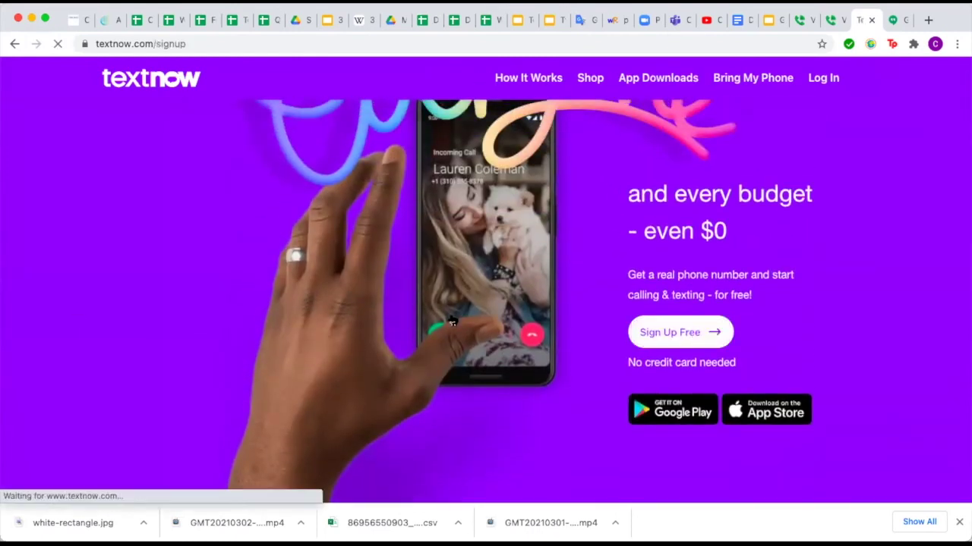